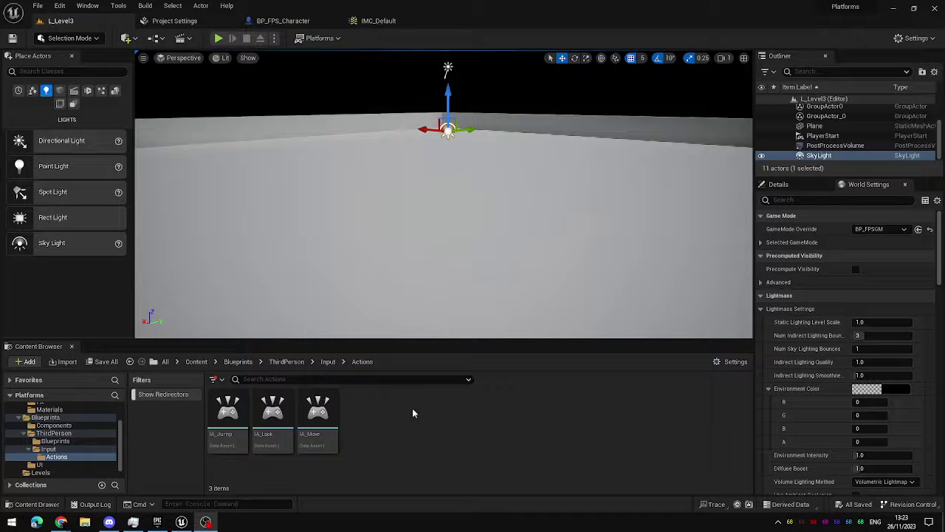
- In BP_FPS_Character, trace the BeginPlay chain through Is Valid, Enhanced Input subsystem and Add Mapping Context
left_click(279, 21)
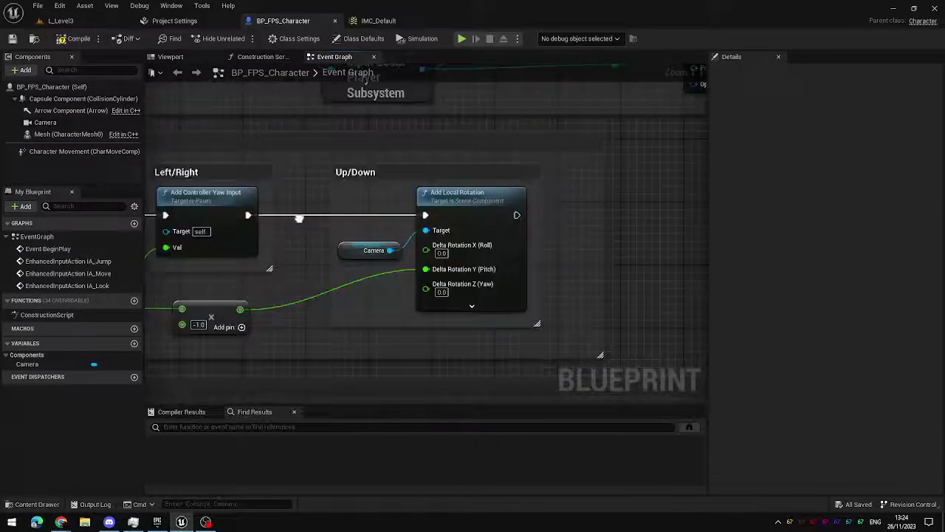
right_click_drag(486, 213, 364, 156)
left_click_drag(310, 140, 451, 236)
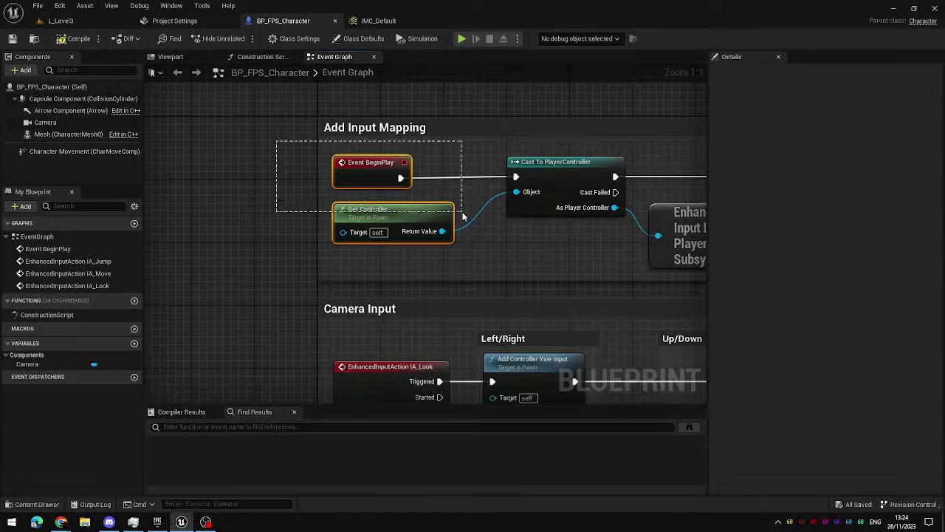
right_click_drag(450, 235, 304, 236)
right_click_drag(416, 249, 285, 234)
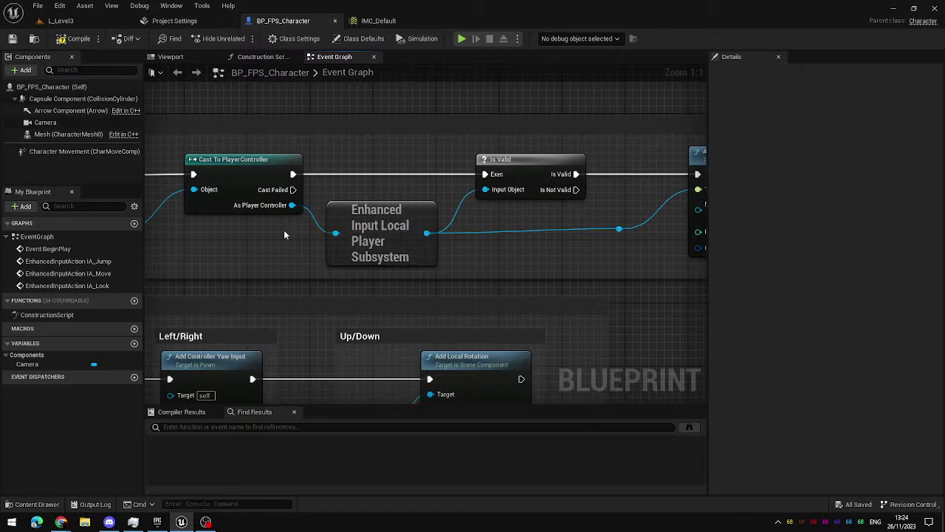
left_click(410, 211)
left_click(437, 264)
mouse_move(587, 247)
right_mouse_down()
mouse_move(423, 266)
mouse_move(378, 243)
mouse_move(342, 249)
right_mouse_up()
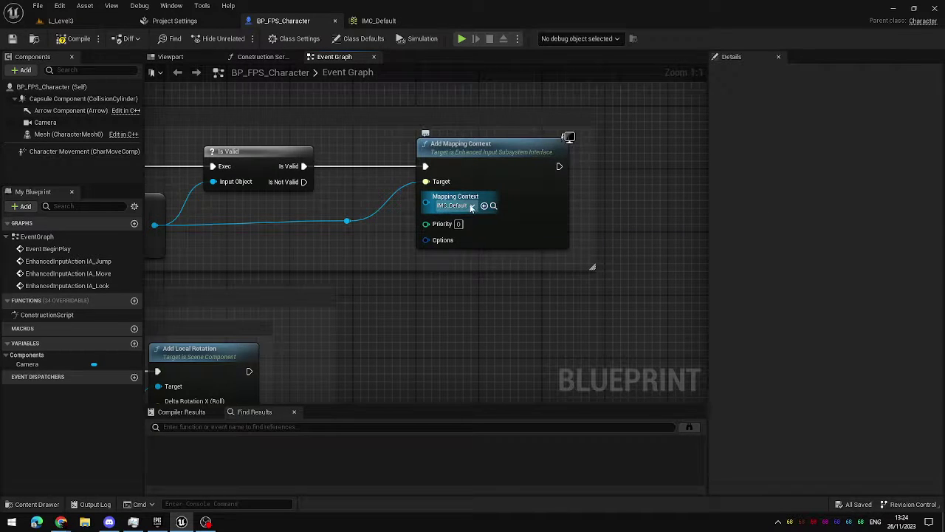
- Zoom out and frame the camera and movement input sections of the Event Graph
scroll(443, 212, "up", 1)
scroll(447, 207, "up", 1)
scroll(492, 287, "down", 3)
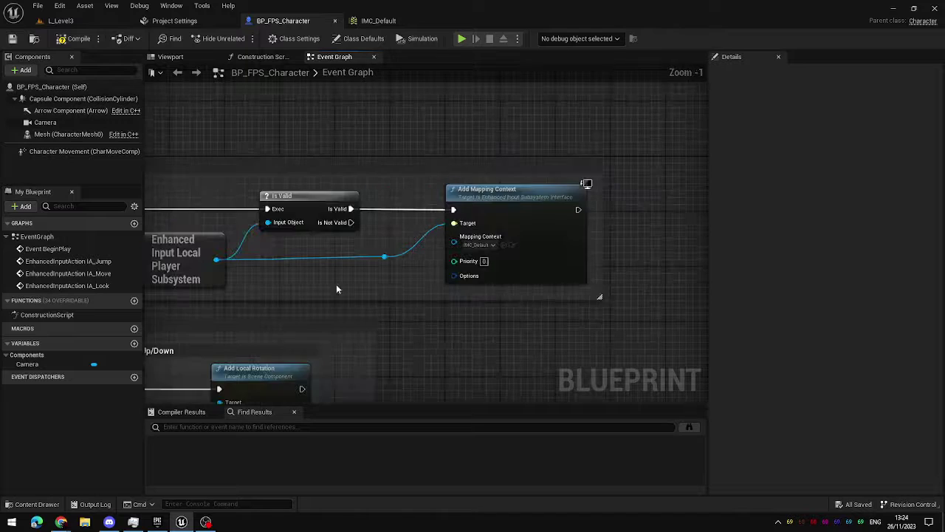
scroll(336, 289, "down", 2)
right_click_drag(471, 256, 427, 260)
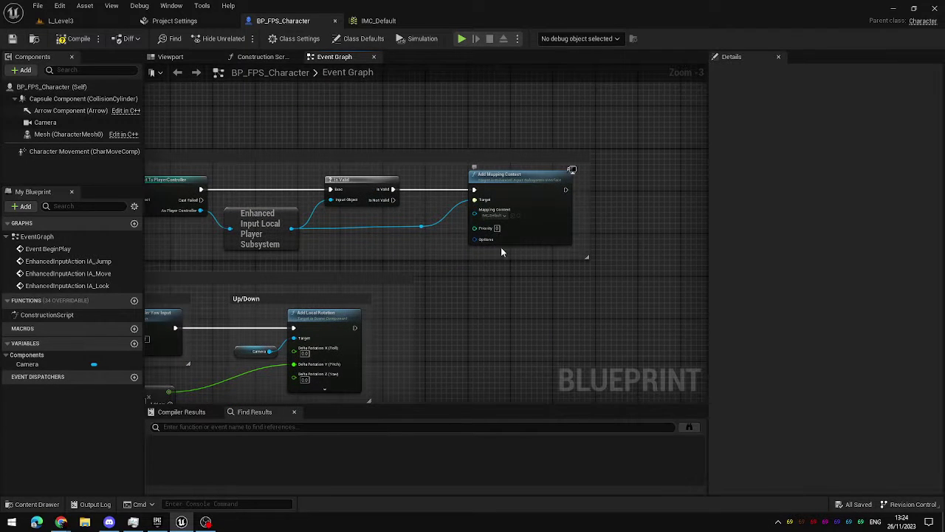
right_click_drag(363, 269, 500, 205)
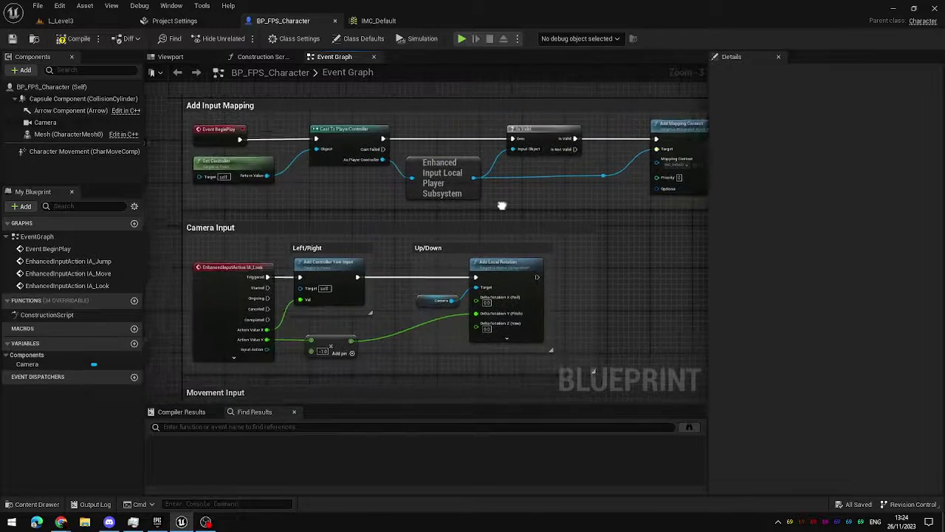
scroll(420, 213, "down", 1)
mouse_move(420, 213)
right_mouse_down()
mouse_move(558, 245)
mouse_move(542, 228)
right_mouse_up()
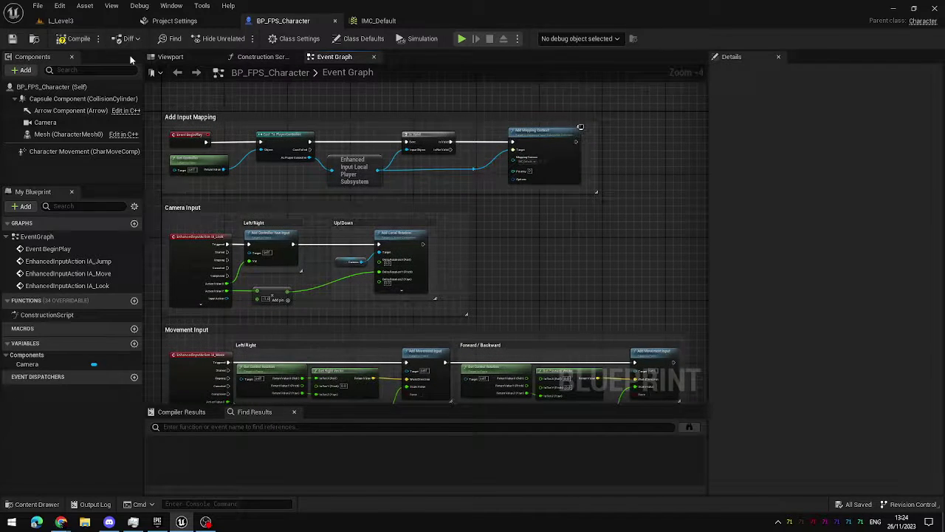
- Create an Input Action named IA_FirePrimary in ThirdPerson > Input > Actions
left_click(61, 20)
left_click(286, 362)
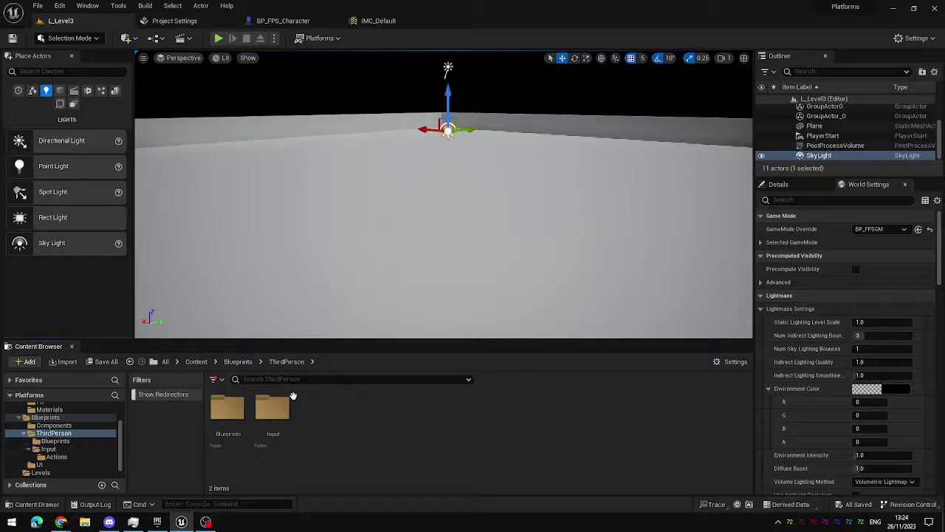
double_click(282, 412)
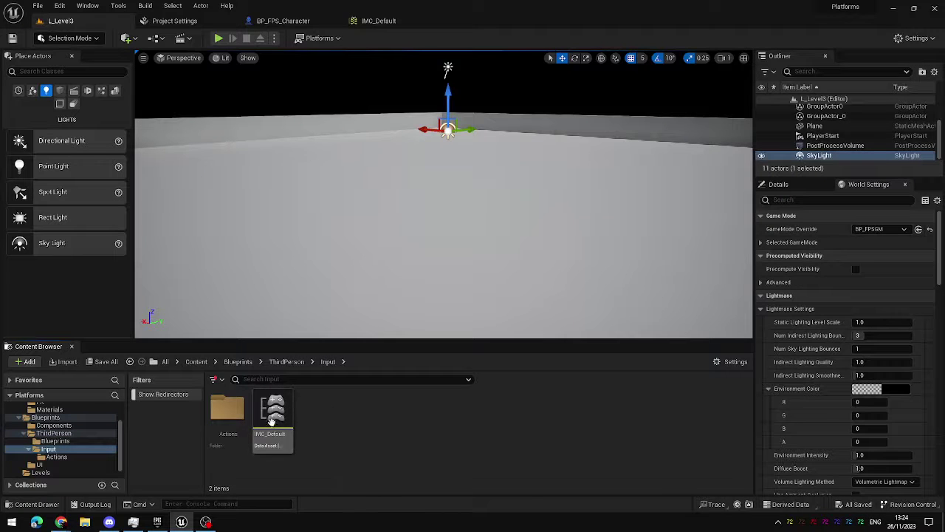
double_click(228, 414)
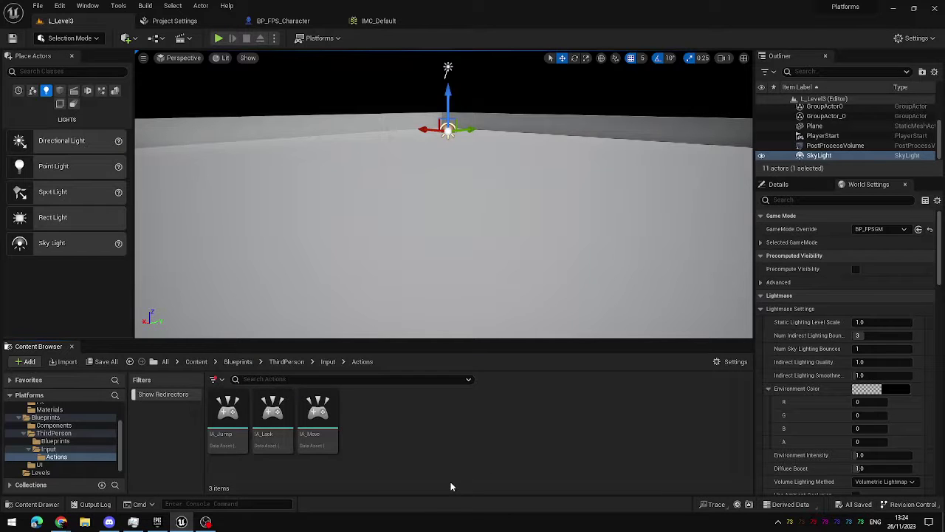
right_click(363, 418)
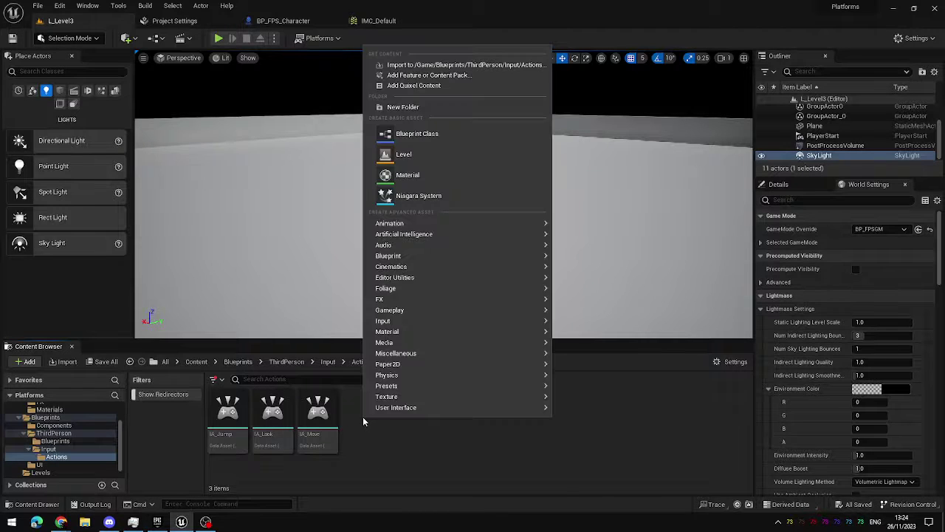
mouse_move(413, 320)
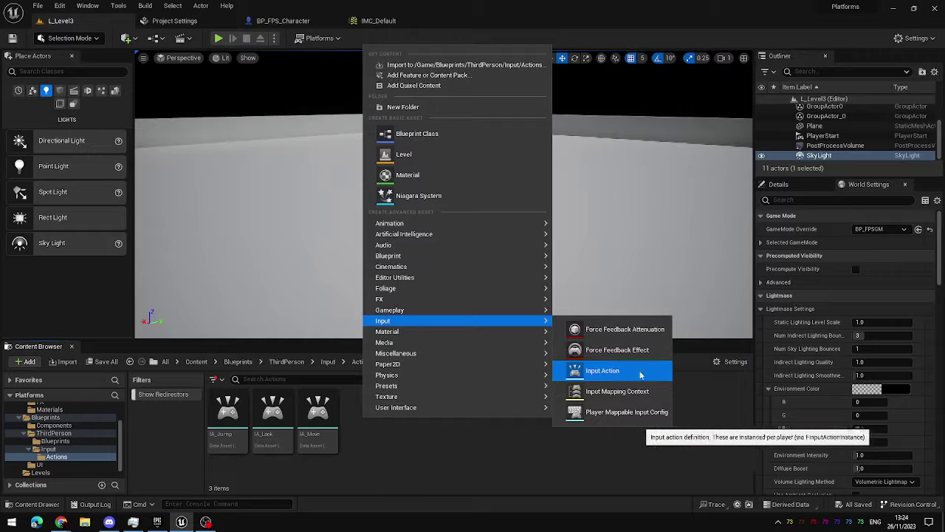
left_click(628, 372)
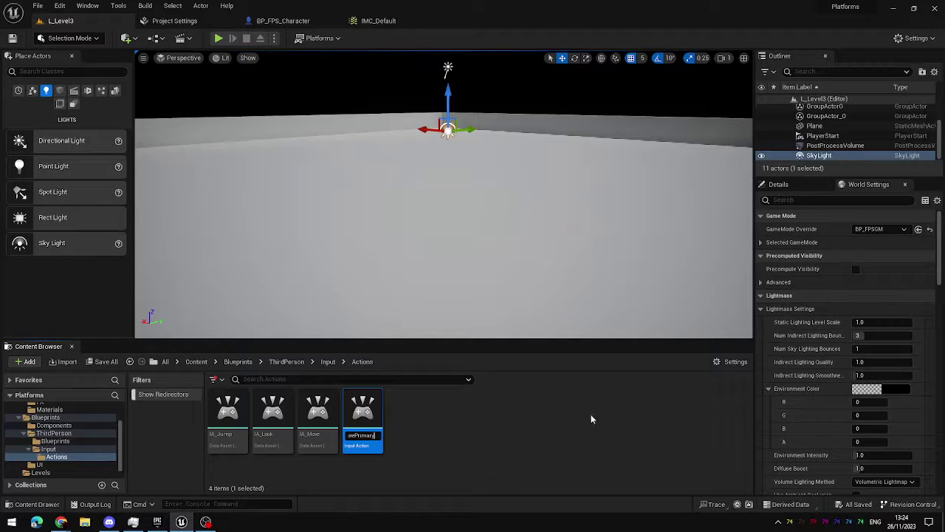
key("Return")
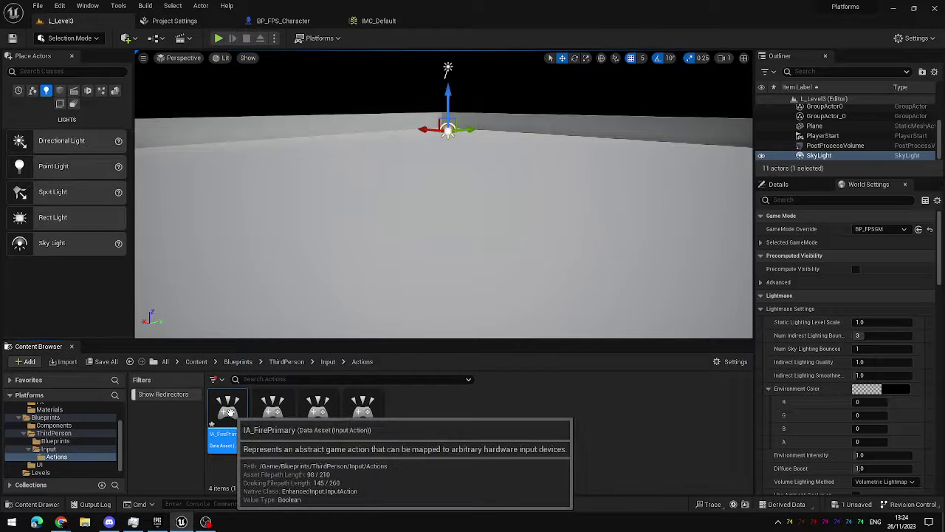
- Leave IA_FirePrimary as Digital (bool), add then remove a trigger, and close its editor
double_click(229, 412)
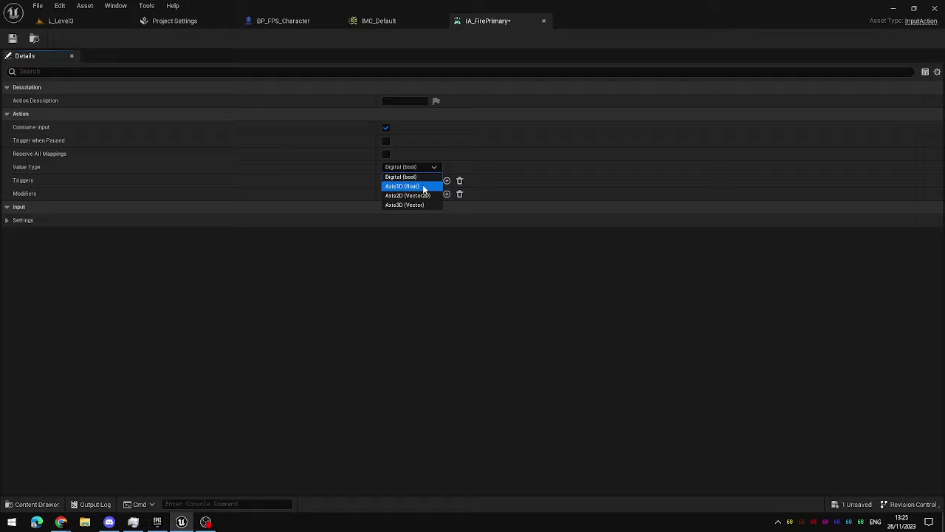
left_click(437, 318)
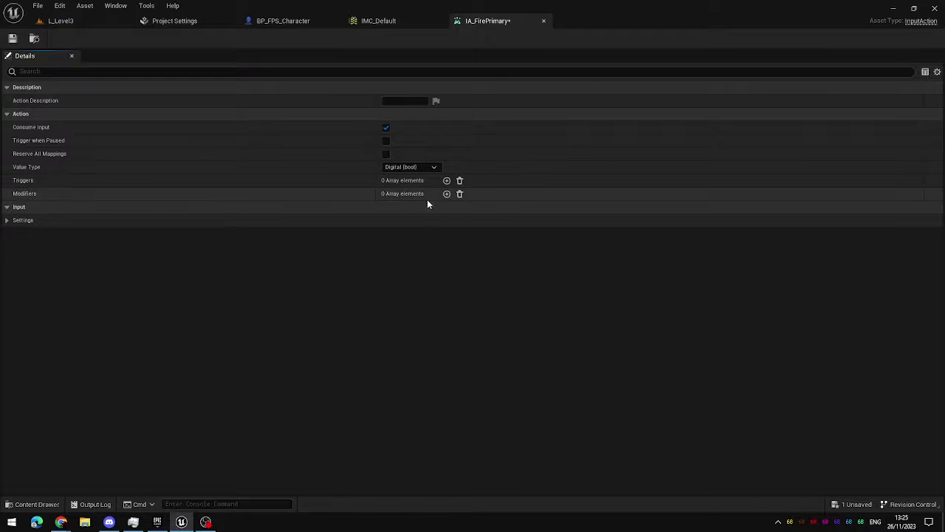
left_click(446, 180)
left_click(395, 194)
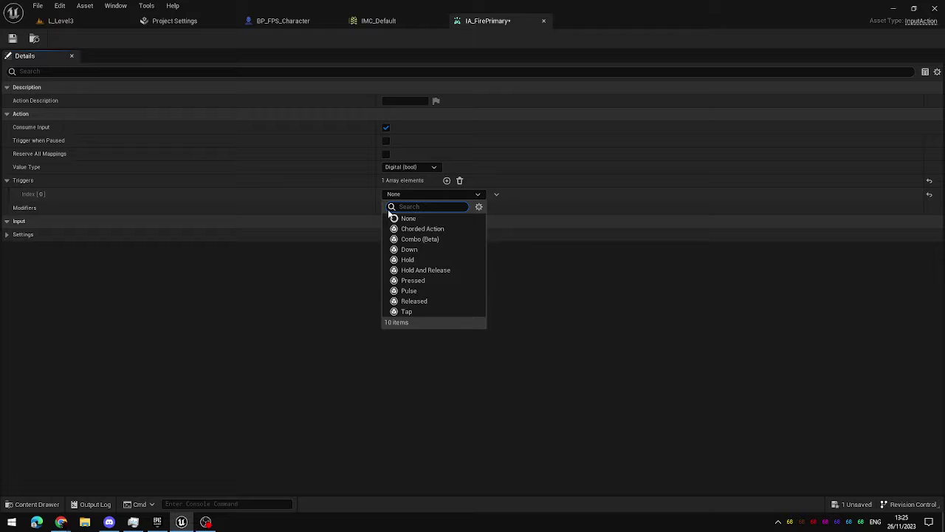
left_click(351, 288)
left_click(459, 181)
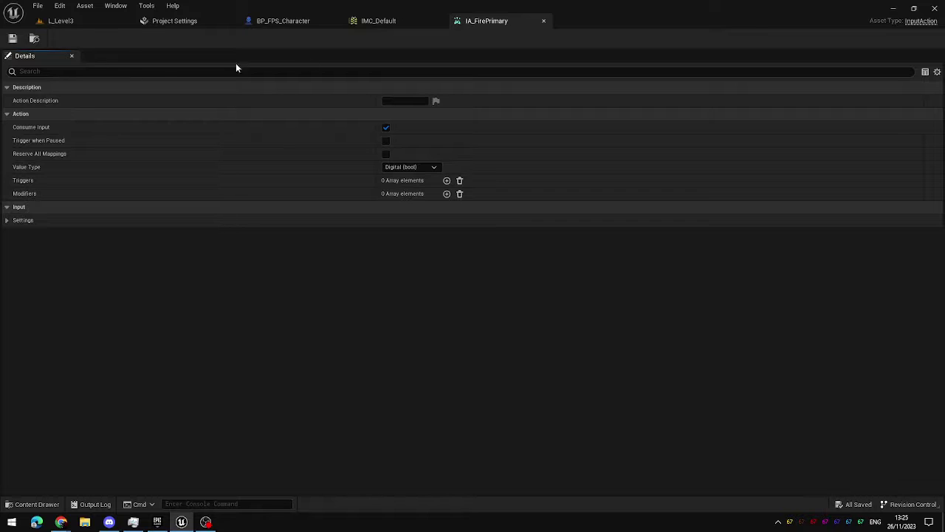
middle_click(479, 23)
- Open IMC_Default from the Input folder and check IA_Jump's key bindings
left_click(318, 22)
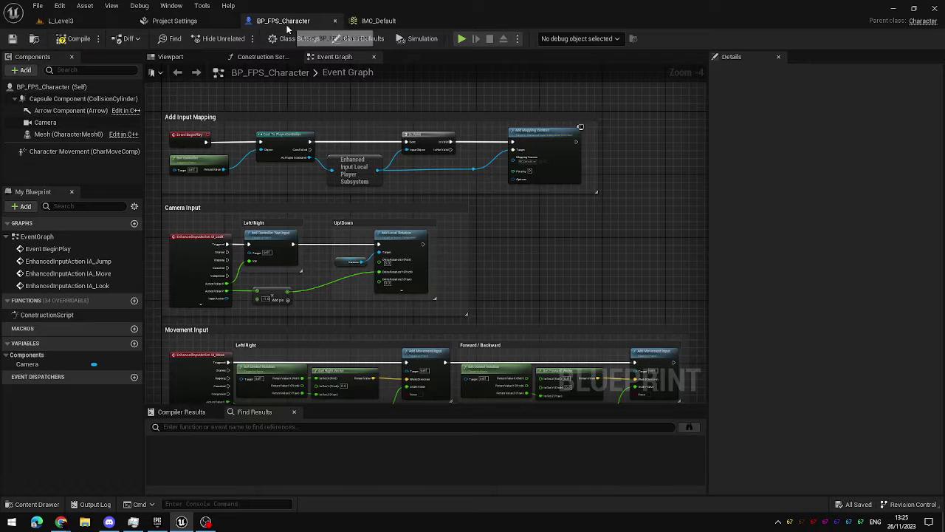
left_click(61, 20)
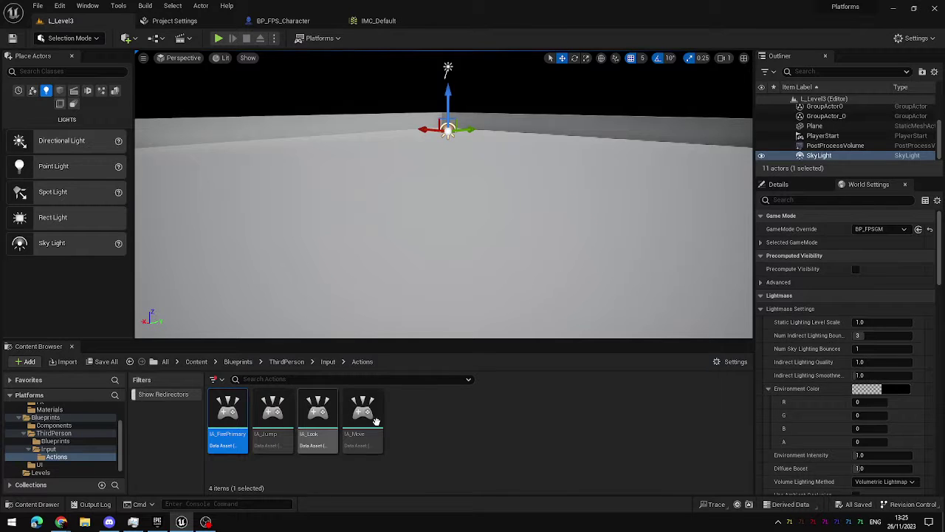
left_click(328, 361)
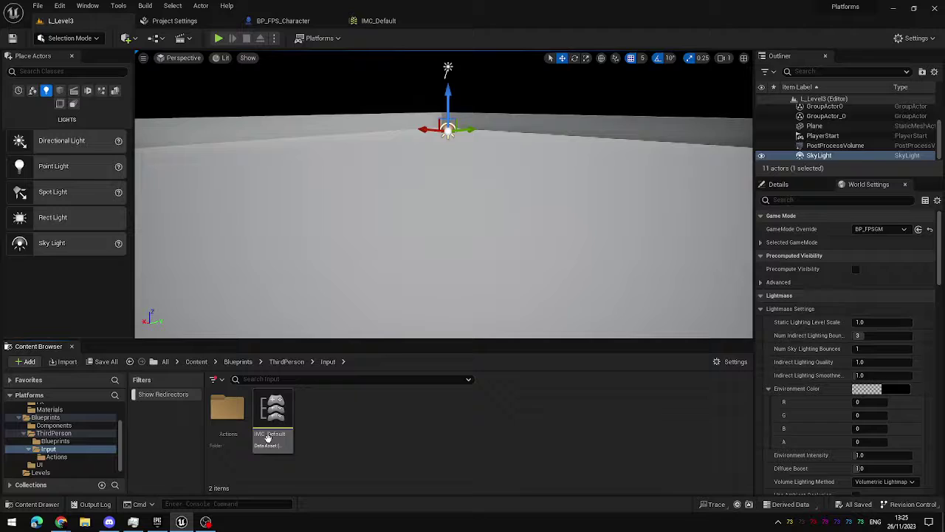
double_click(279, 407)
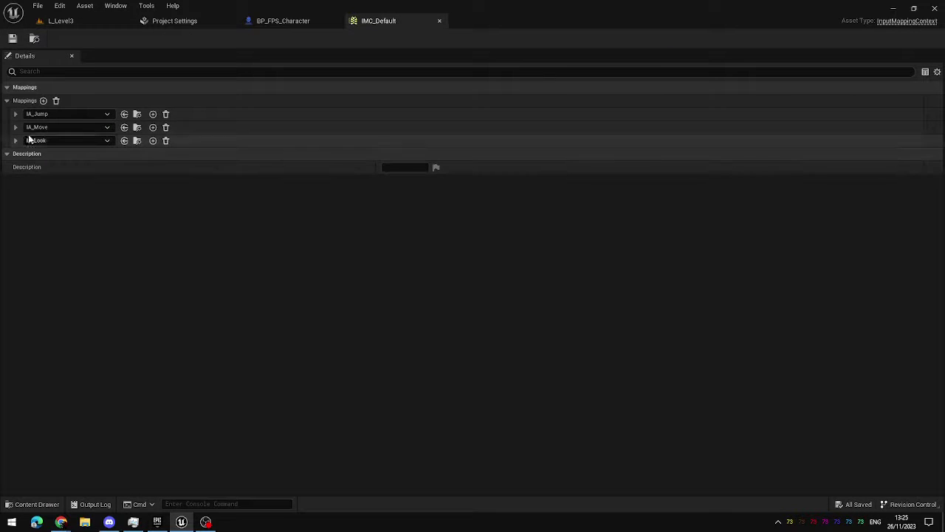
left_click(15, 114)
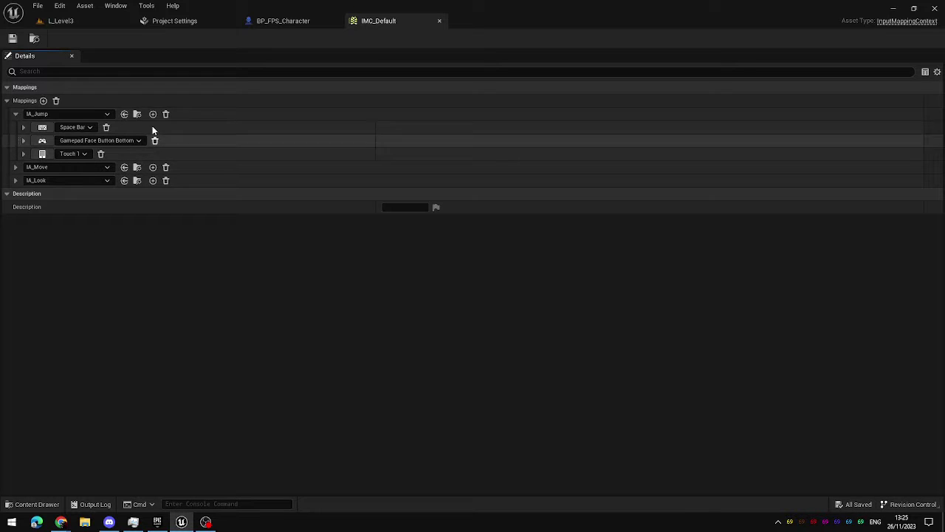
left_click(15, 116)
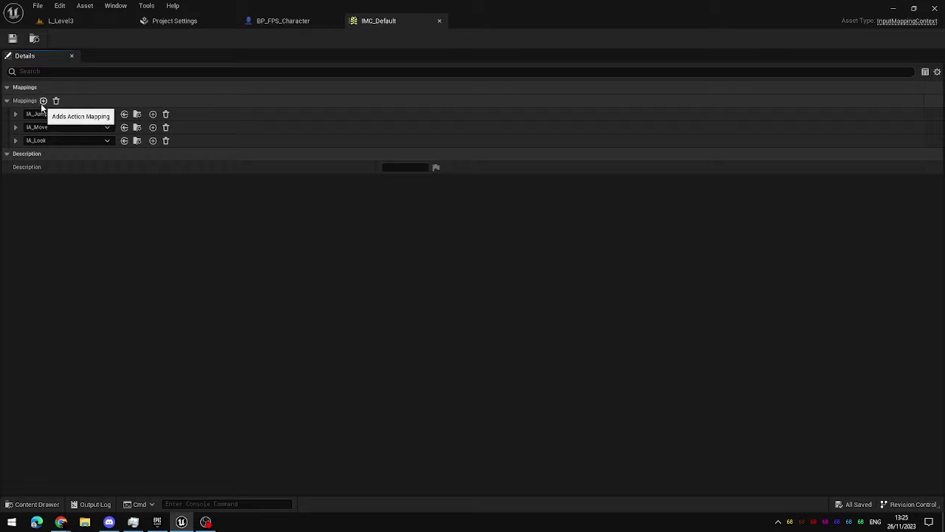
- Add an IA_FirePrimary mapping to IMC_Default bound to Left Mouse Button
left_click(42, 101)
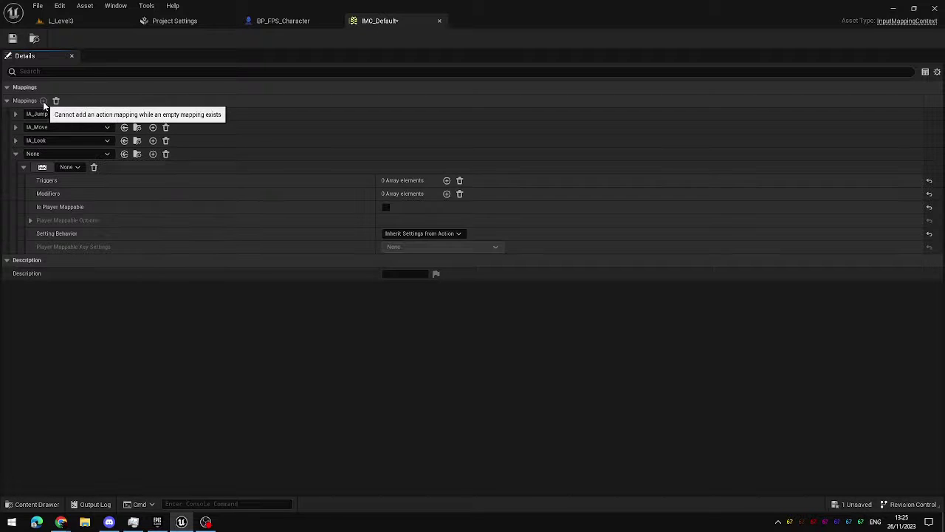
left_click(53, 154)
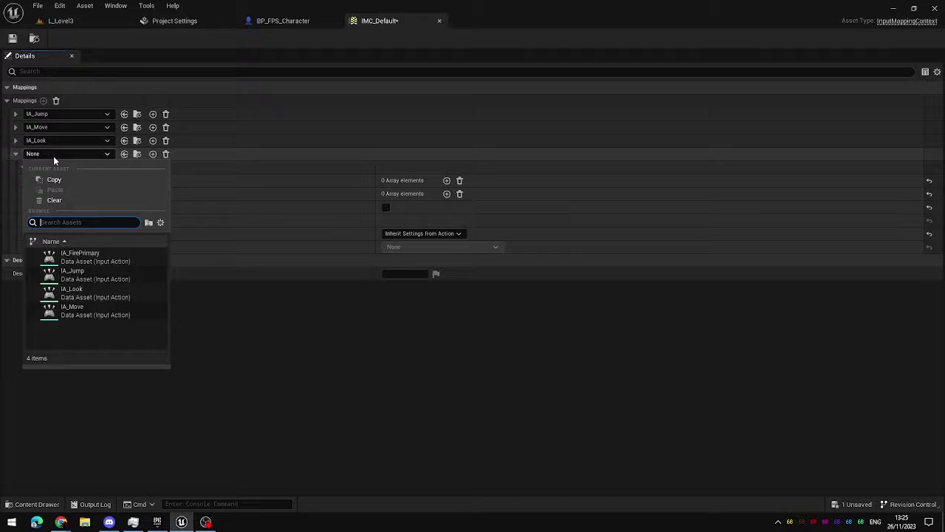
left_click(103, 257)
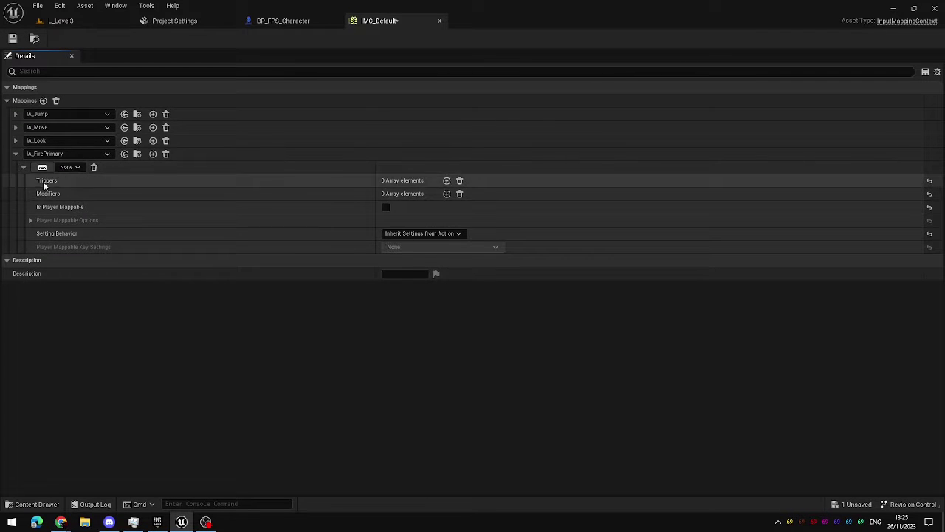
left_click(81, 168)
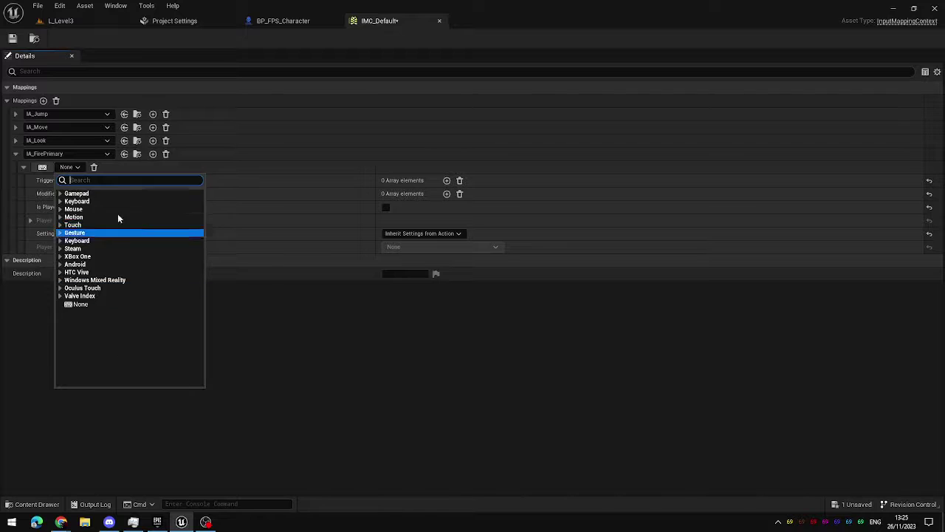
left_click(70, 201)
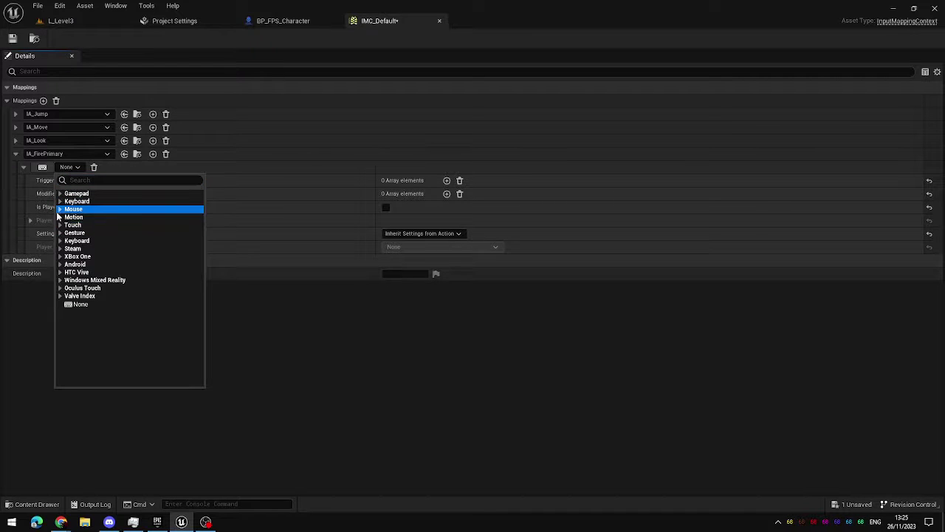
left_click(61, 211)
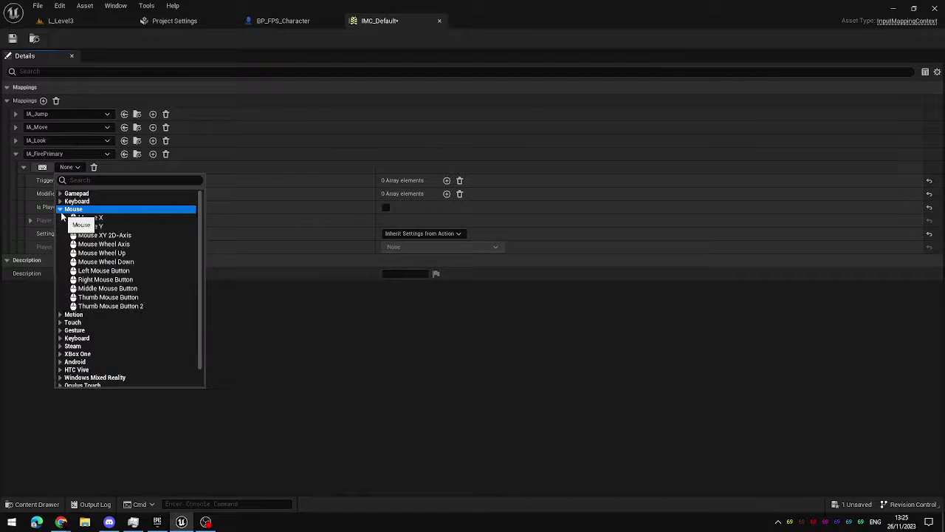
left_click(111, 270)
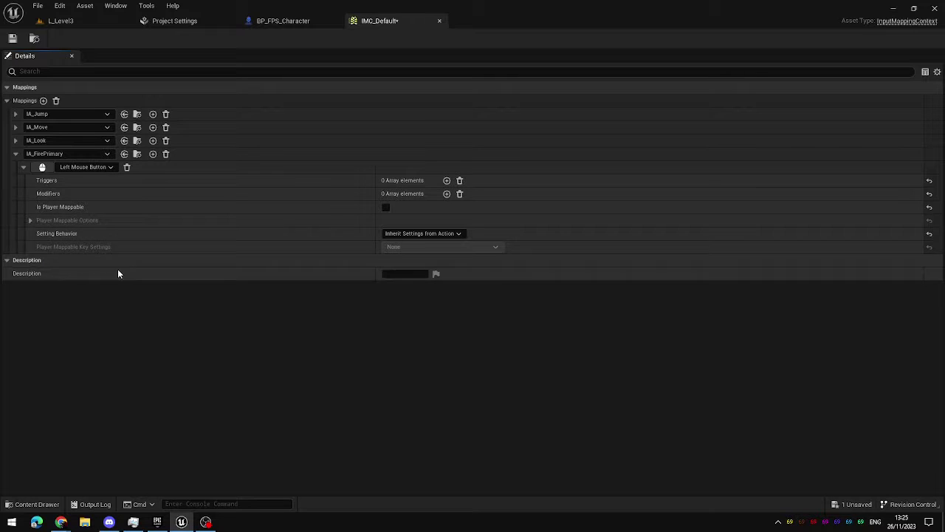
- Rebind IA_FirePrimary to Gamepad Face Button Left from the Gamepad key category
left_click(113, 167)
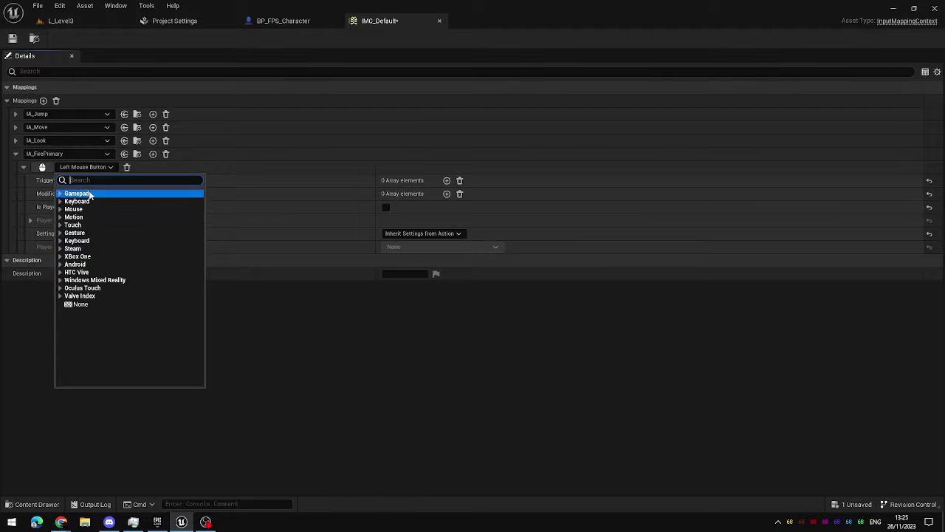
left_click(78, 257)
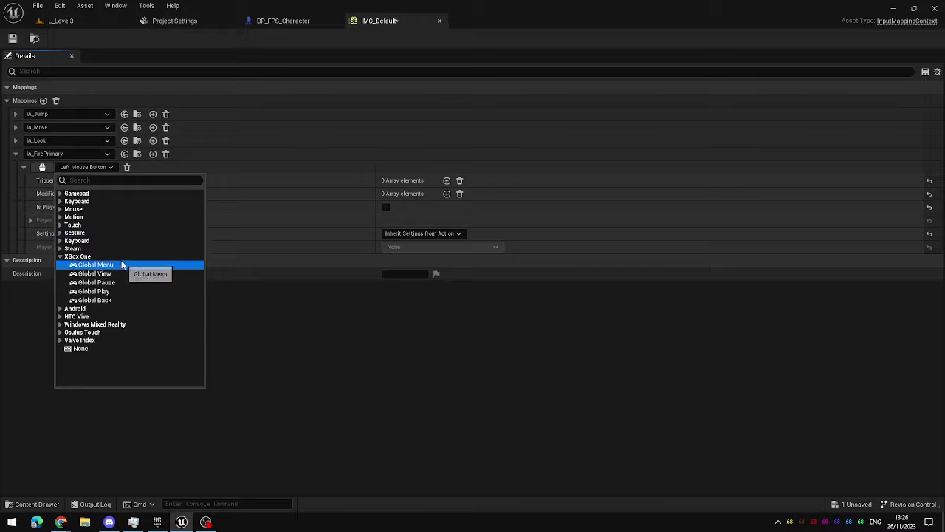
left_click(61, 258)
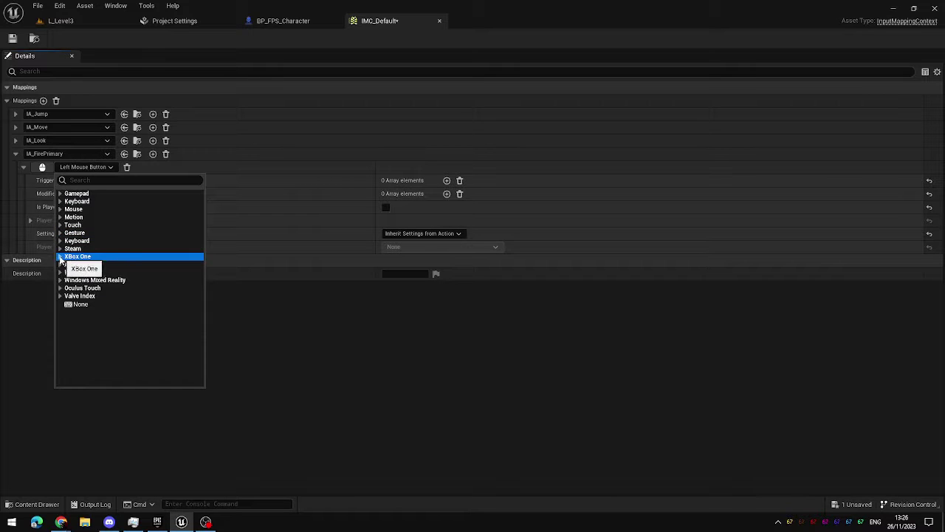
left_click(74, 193)
scroll(133, 269, "down", 5)
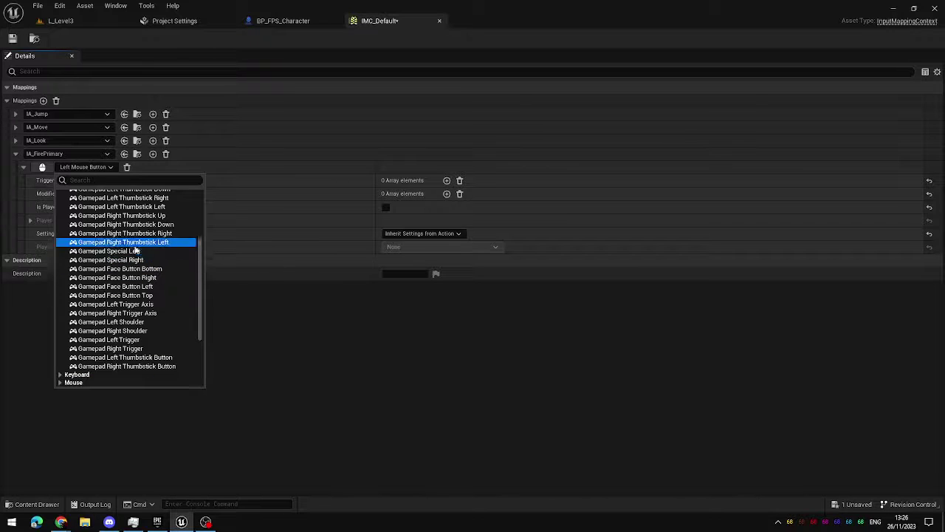
left_click(140, 287)
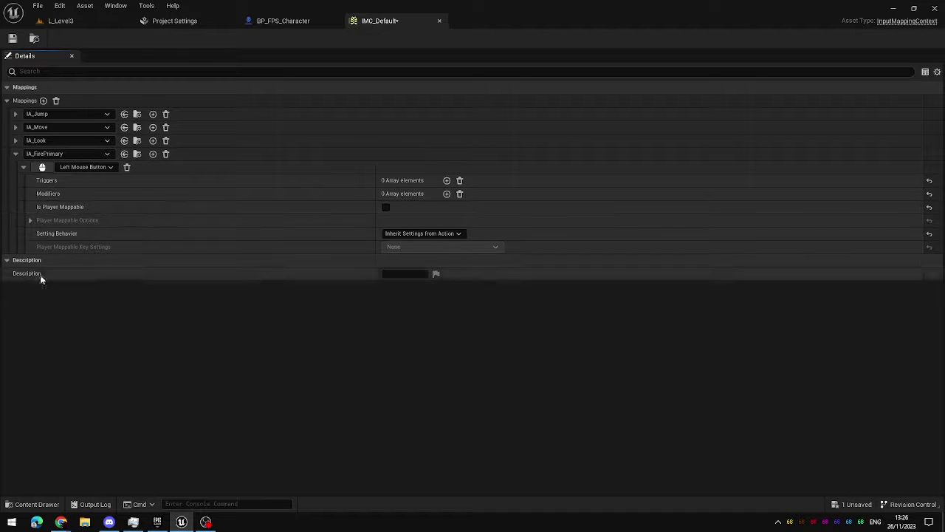
- Use key capture to set IA_FirePrimary to Left Mouse Button, briefly binding S on the way
left_click(42, 169)
type("A")
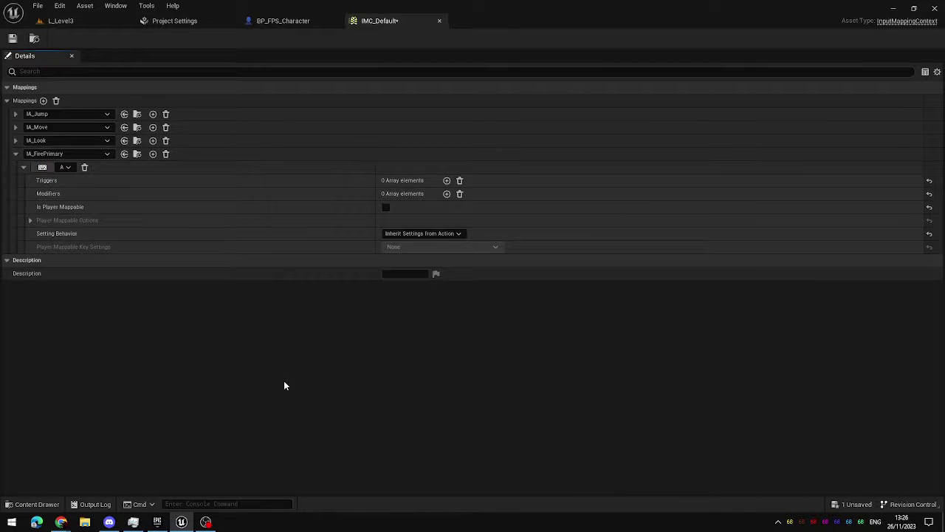
left_click(42, 167)
key("s")
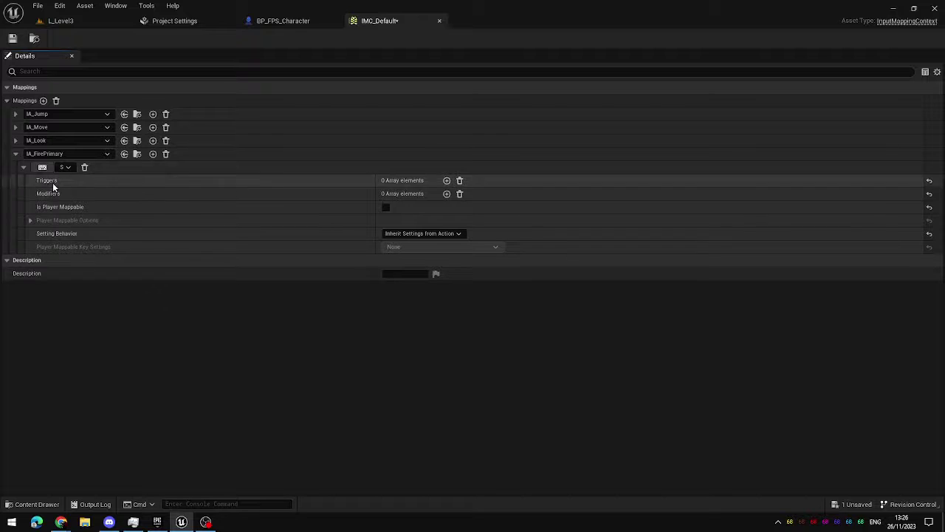
left_click(42, 167)
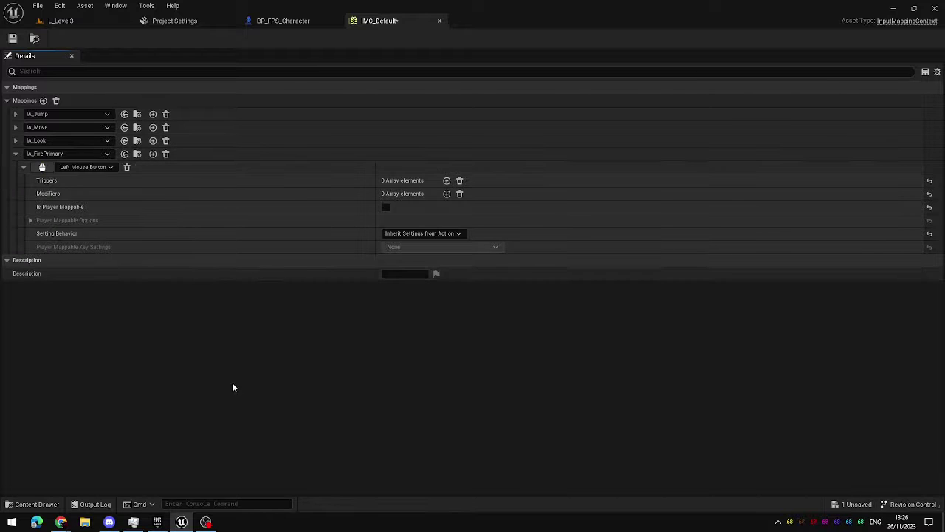
left_click(42, 167)
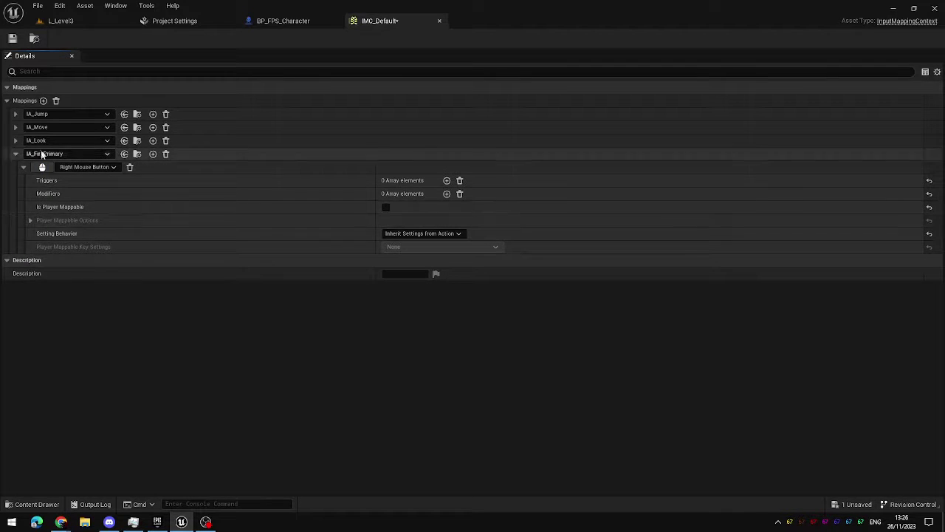
left_click(83, 216)
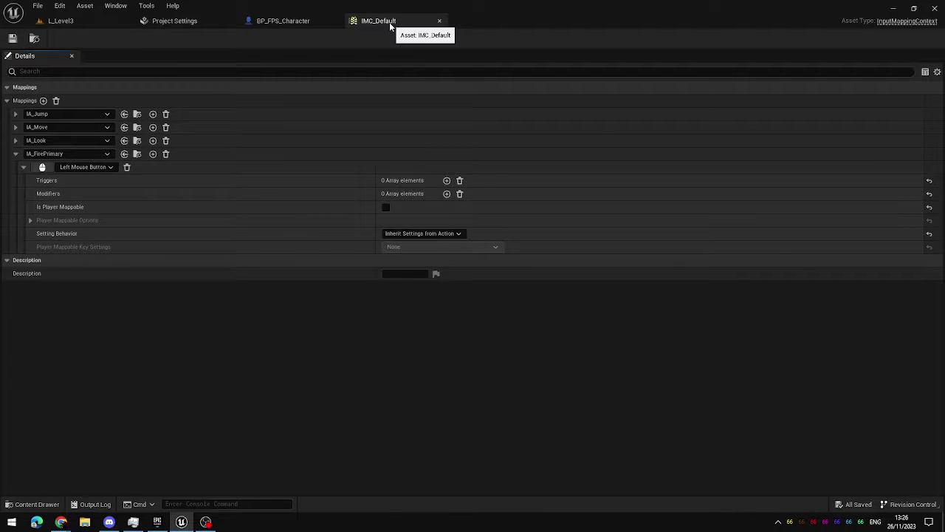
- Close IMC_Default and add an EnhancedInputAction IA_FirePrimary event below the jump nodes via 'fire pr'
left_click(440, 21)
right_click_drag(490, 275, 498, 214)
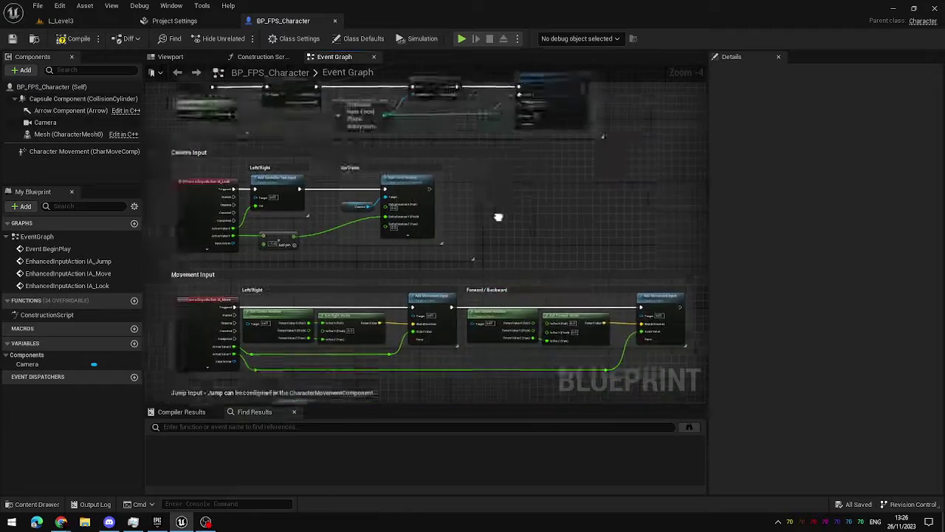
scroll(321, 214, "up", 3)
scroll(364, 188, "up", 2)
scroll(364, 187, "up", 2, "ctrl")
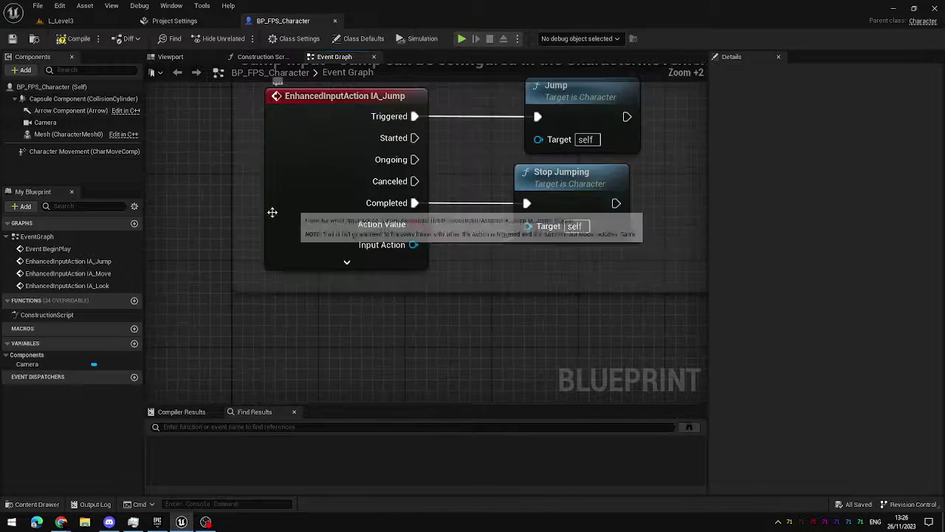
mouse_move(373, 167)
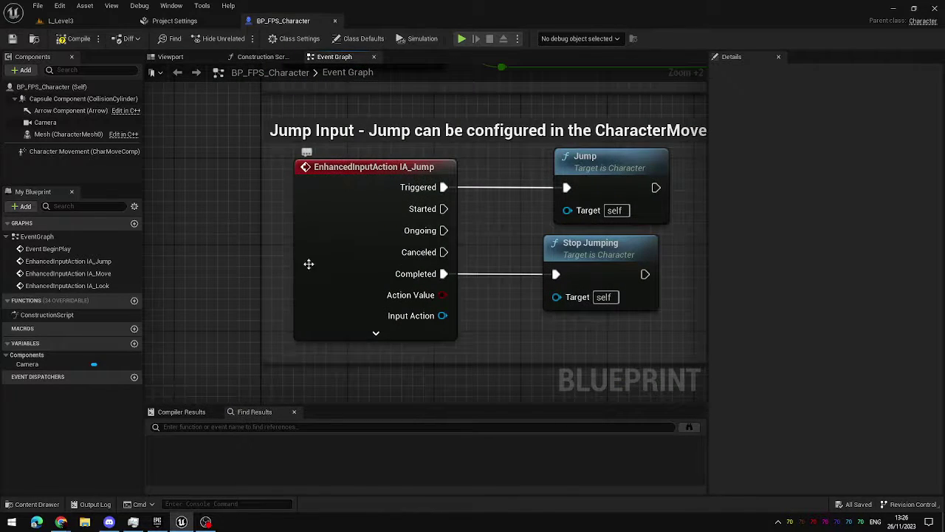
right_click_drag(308, 264, 325, 261)
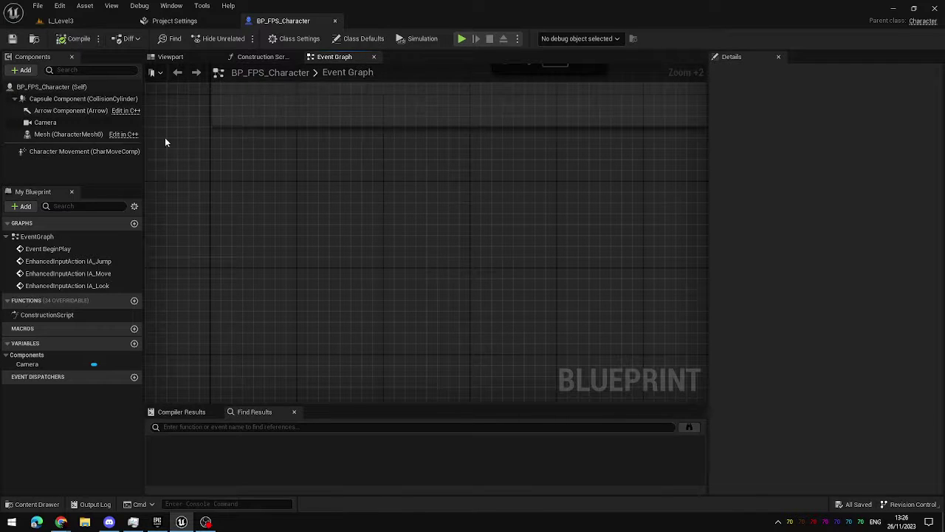
right_click_drag(165, 141, 293, 218)
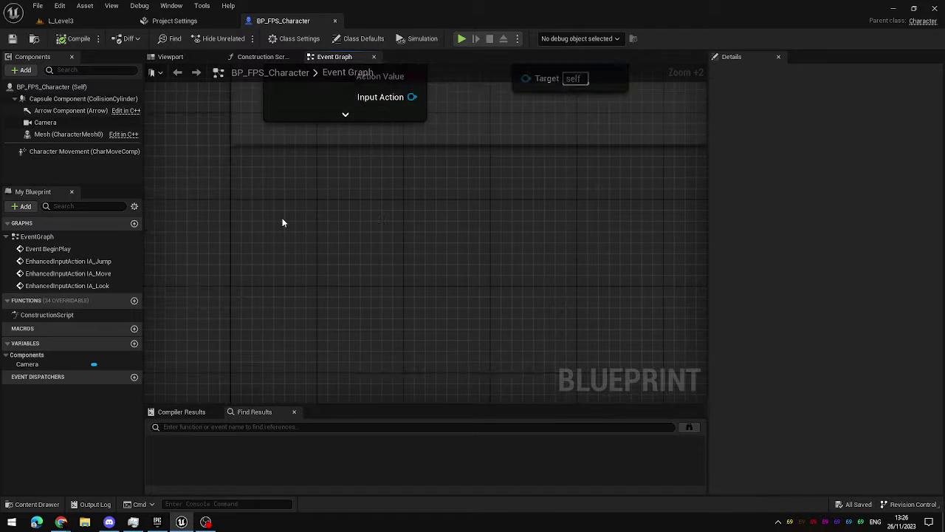
right_click(283, 218)
type("fire pr")
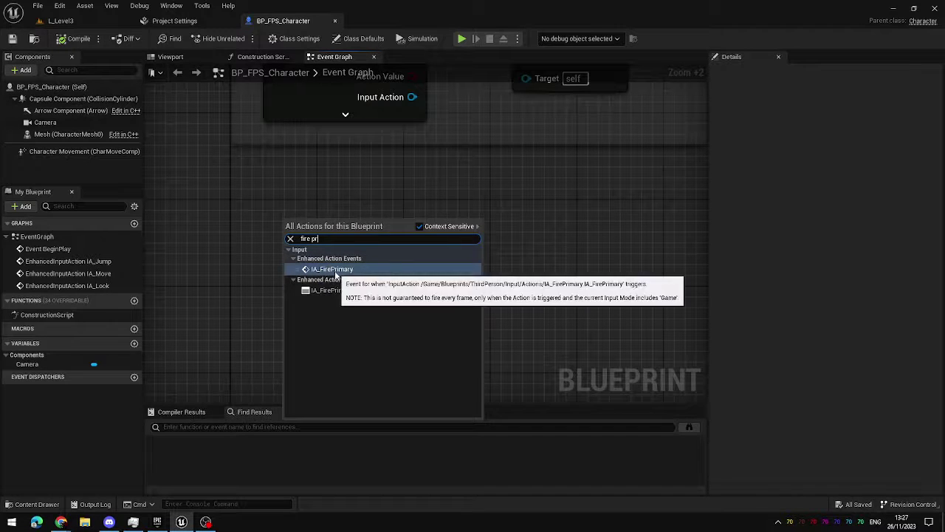
left_click(336, 270)
- Add a Print String node via 'prin' and place it beside the IA_FirePrimary event
scroll(454, 228, "down", 1)
right_click_drag(454, 229, 438, 253)
right_click(511, 224)
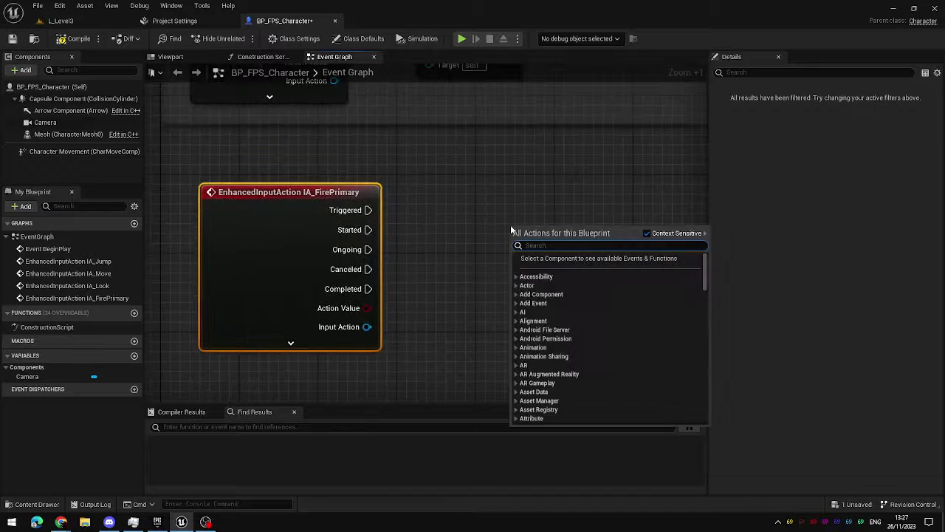
type("prin")
key("Return")
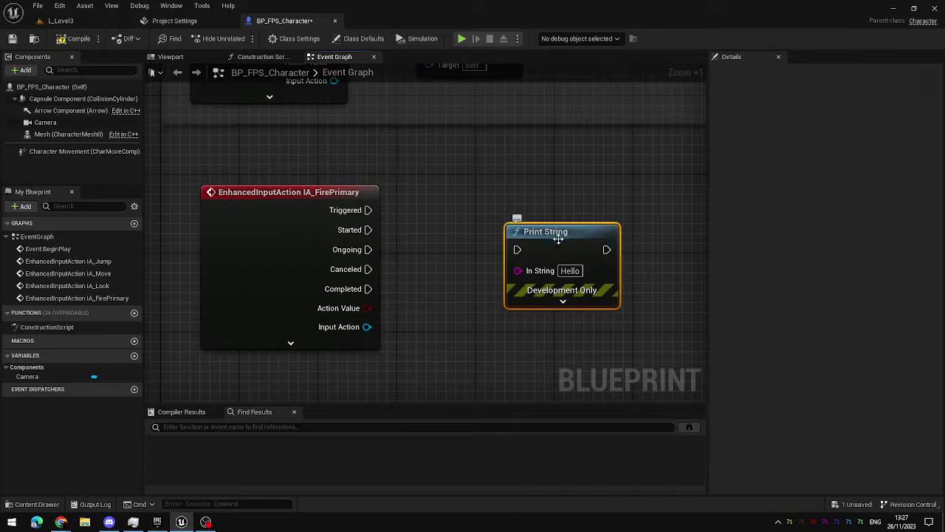
mouse_move(559, 235)
left_mouse_down()
mouse_move(476, 187)
mouse_move(518, 210)
left_mouse_up()
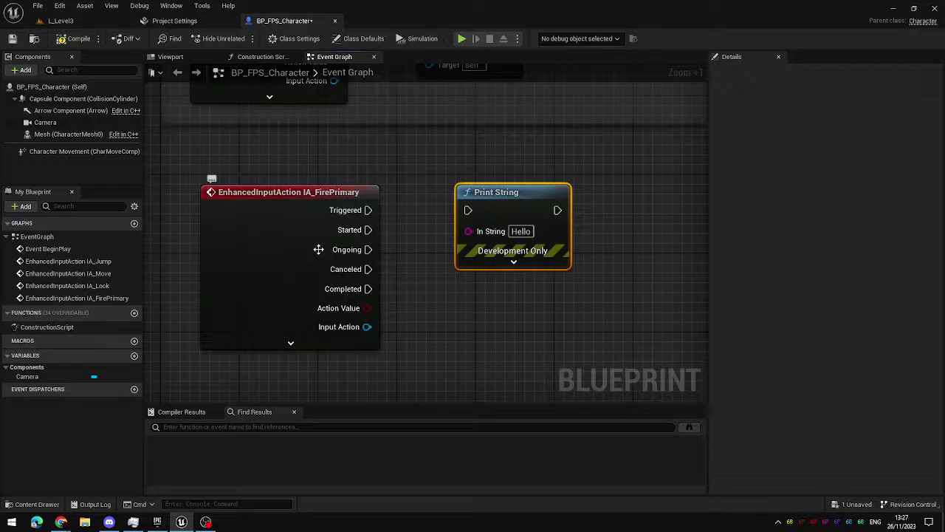
right_click_drag(440, 307, 408, 290)
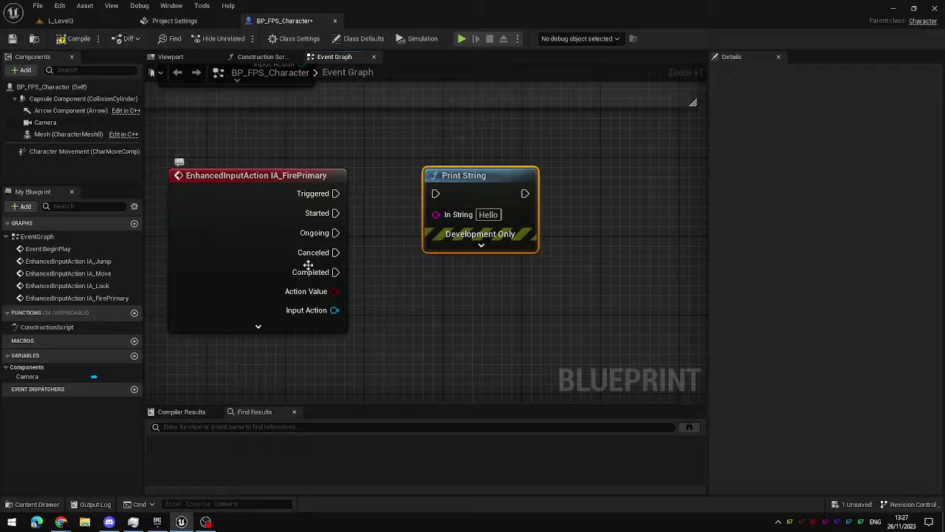
- Wire Started into Print String, set its text to BANG!, and compile the Blueprint
left_click_drag(336, 213, 458, 244)
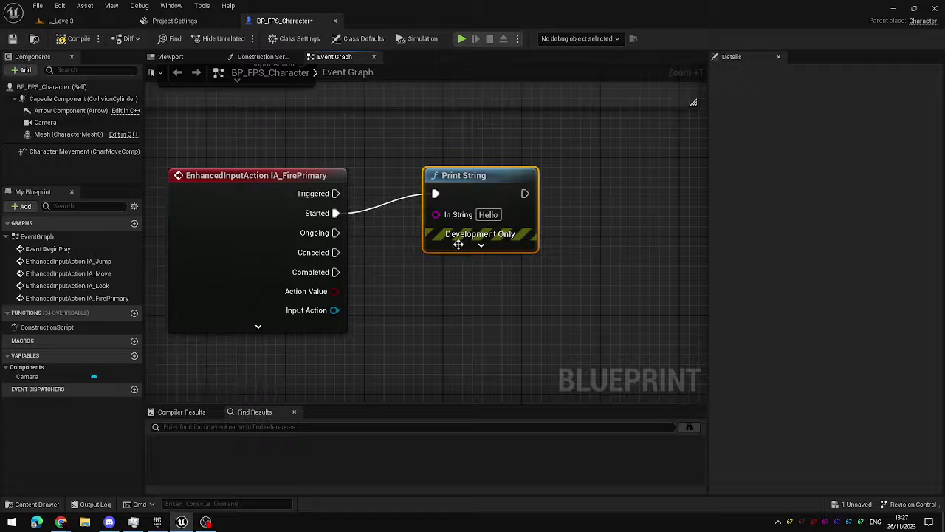
left_click_drag(477, 195, 477, 214)
double_click(489, 234)
type("BANG!")
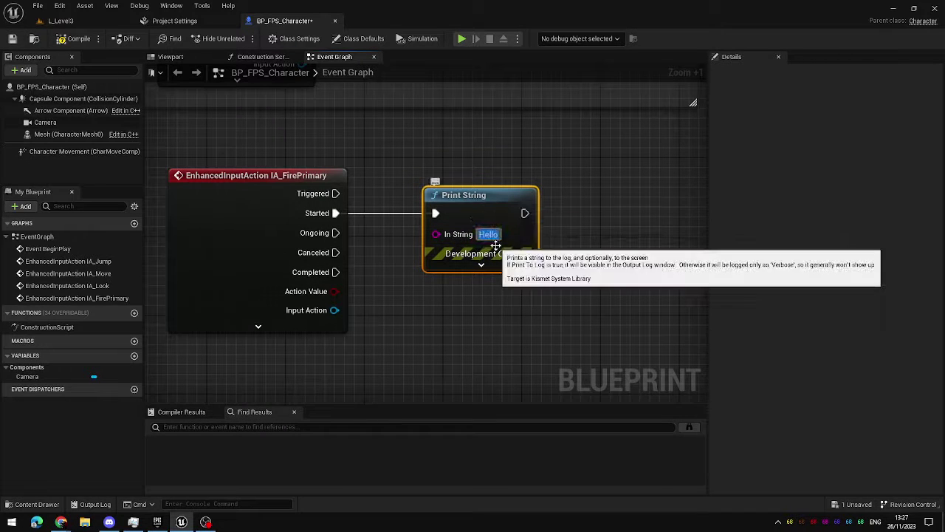
left_click(476, 147)
left_click(74, 38)
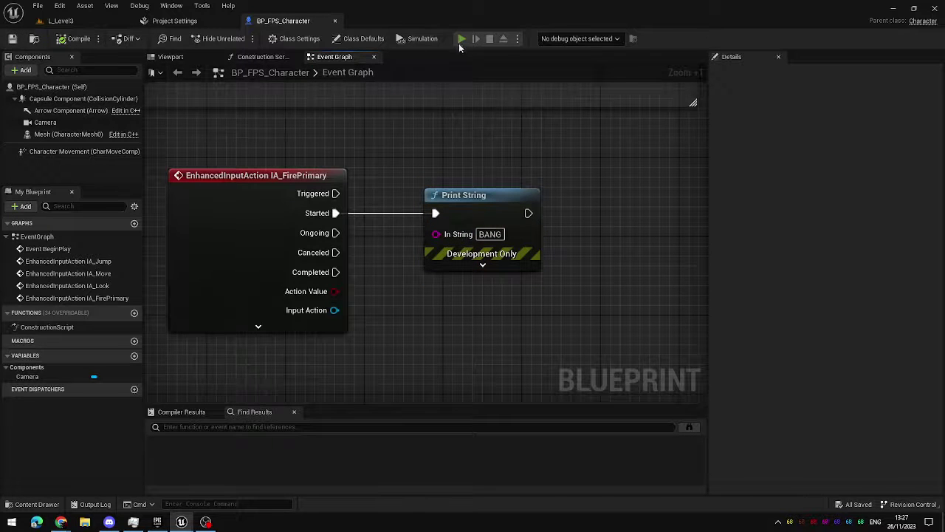
- Play-test, fire twice with the left mouse button to see BANG, then stop with Esc
left_click(462, 39)
left_click(473, 269)
left_click(473, 270)
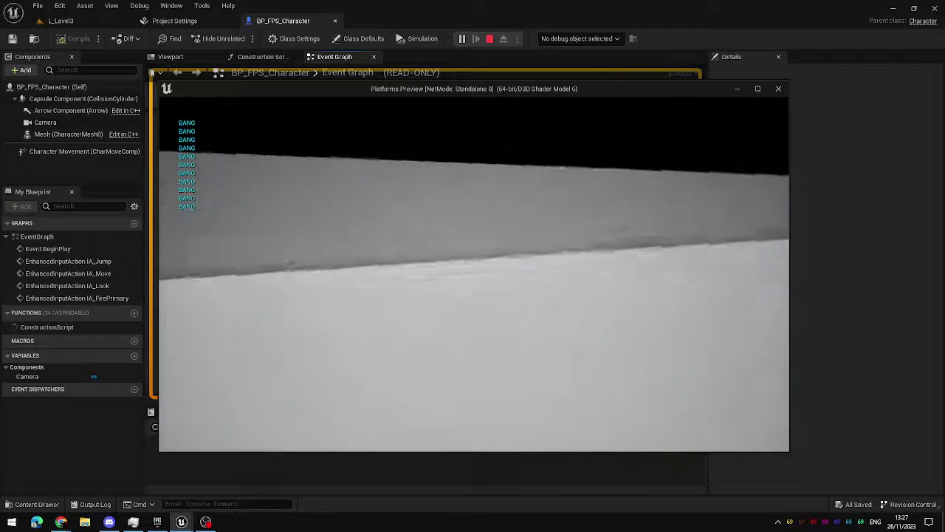
key("Escape")
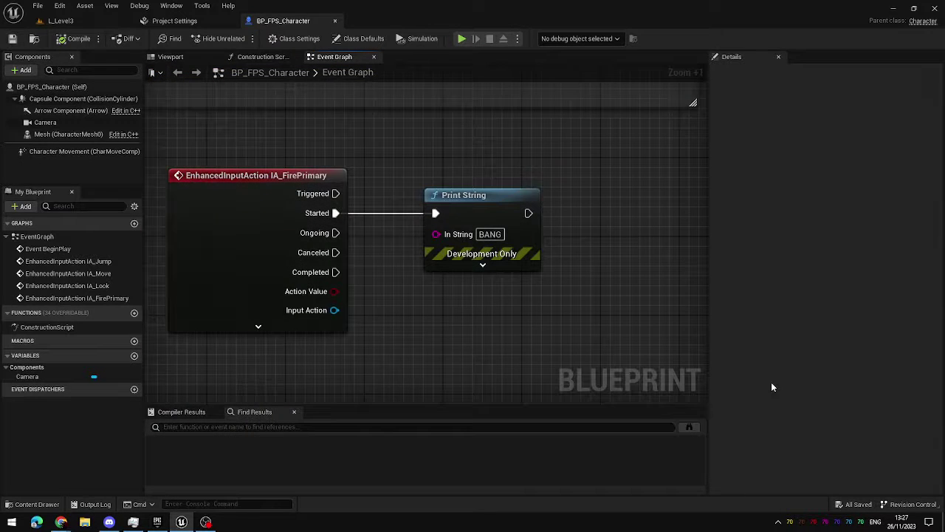